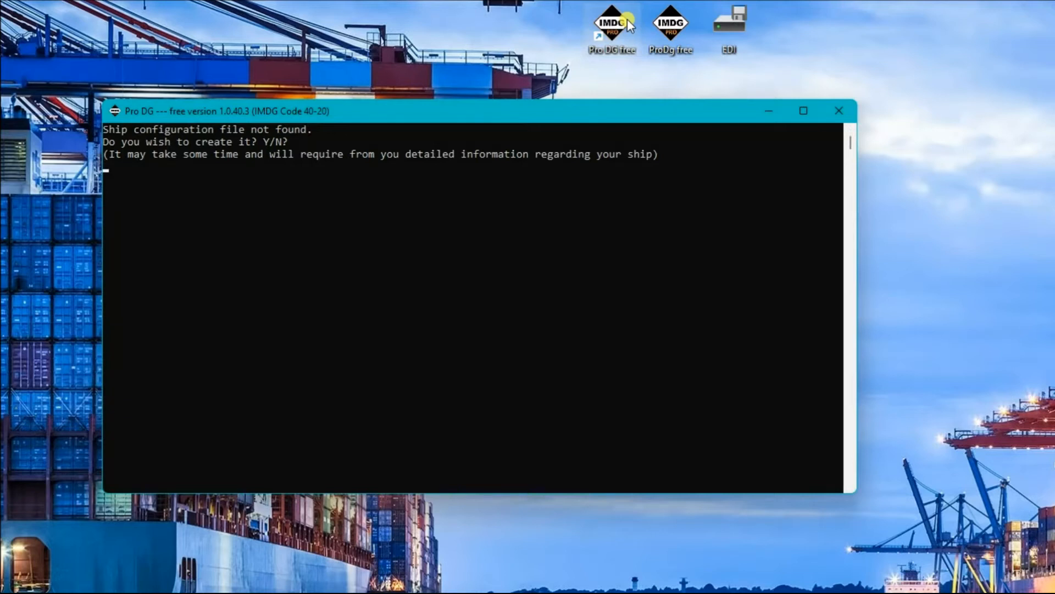
Agree to create the missing ship configuration file, and exit the profile setup at the ship name so default values are saved.
key("n")
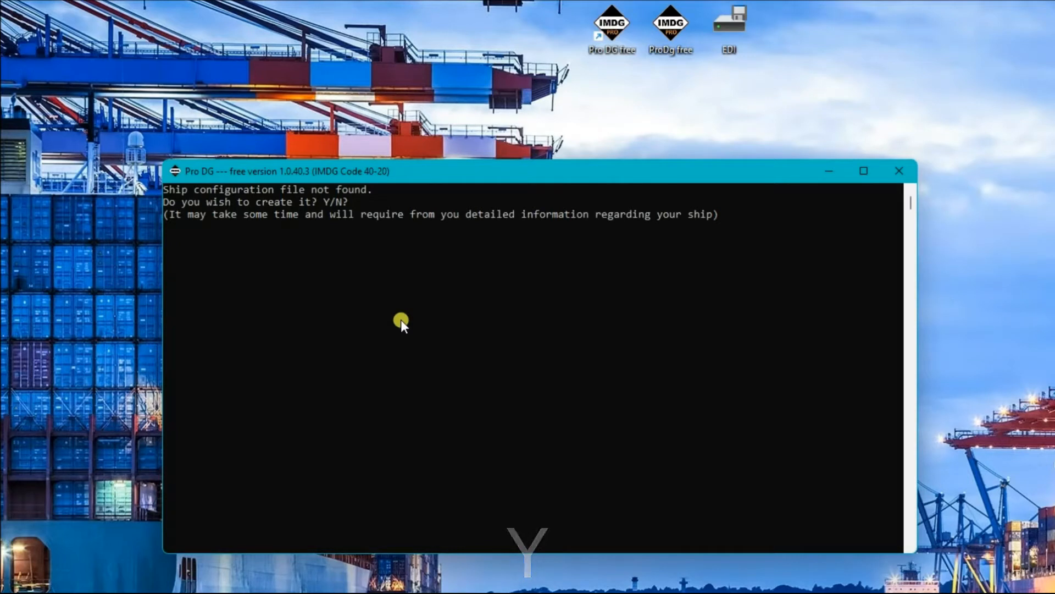
key("y")
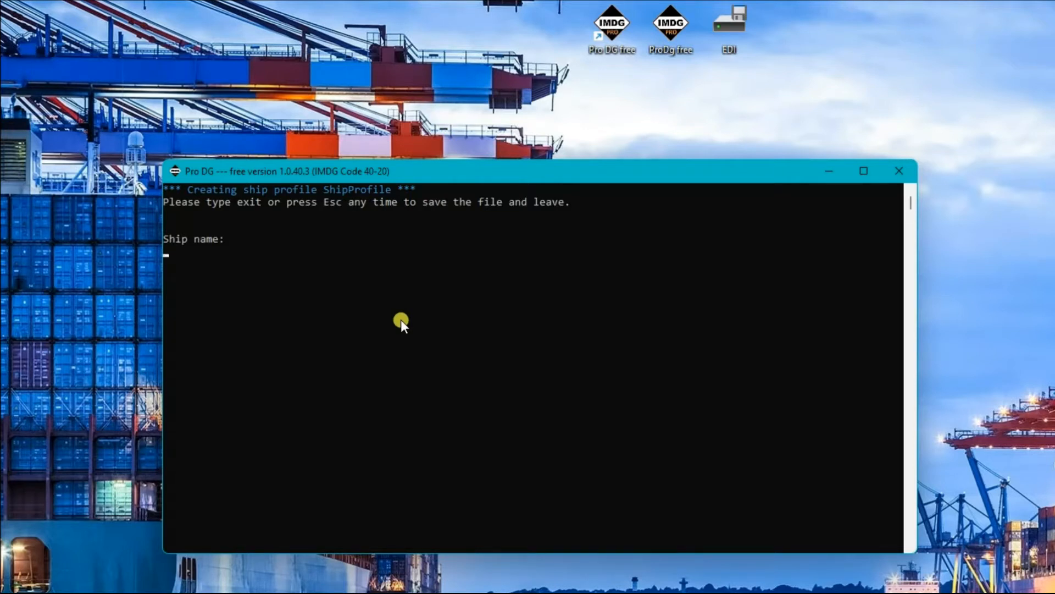
type("exit")
key("Return")
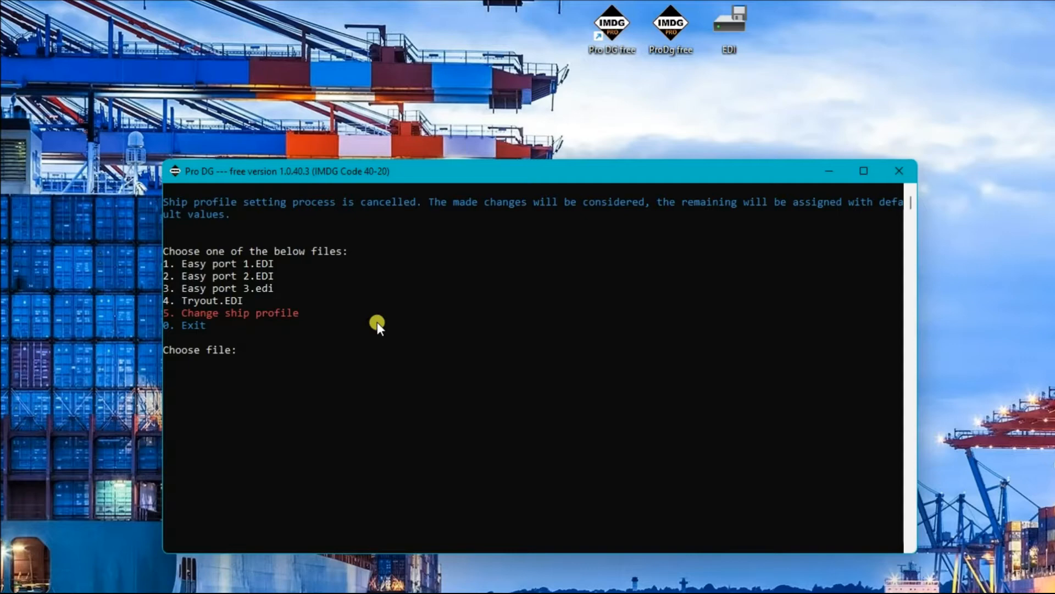
Restart Pro DG to load the saved default ship profile, and close the program.
left_click(901, 167)
double_click(612, 30)
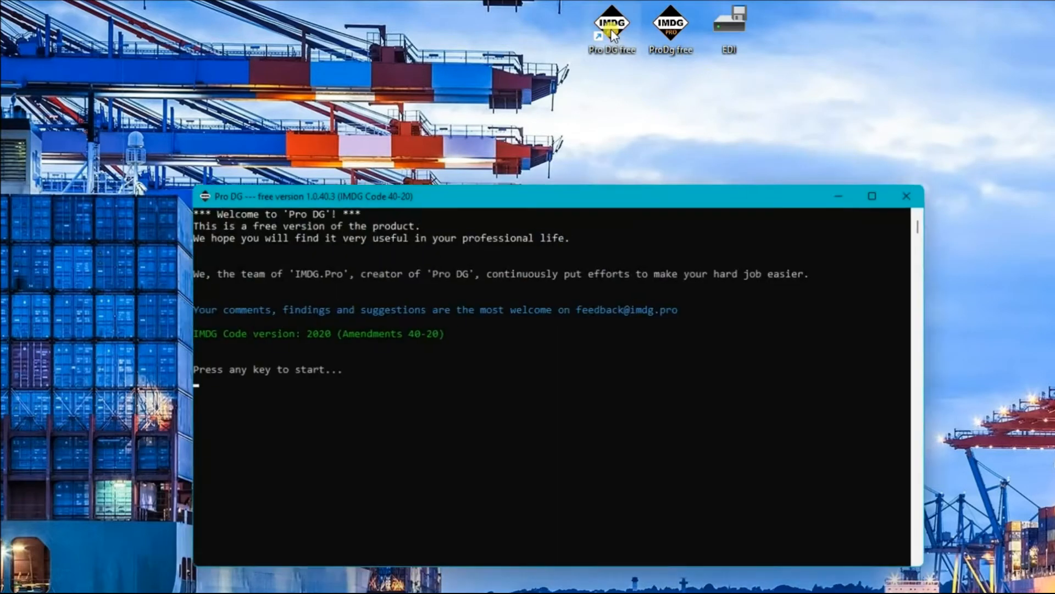
key("Return")
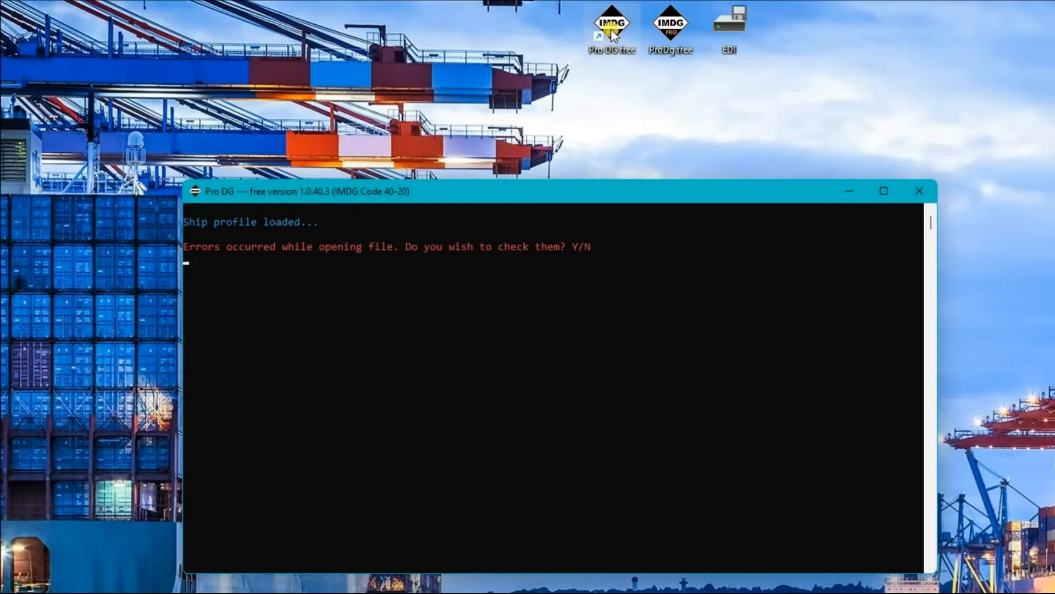
left_click(922, 193)
Delete the ShipProfile file from the ProDg free folder.
double_click(685, 33)
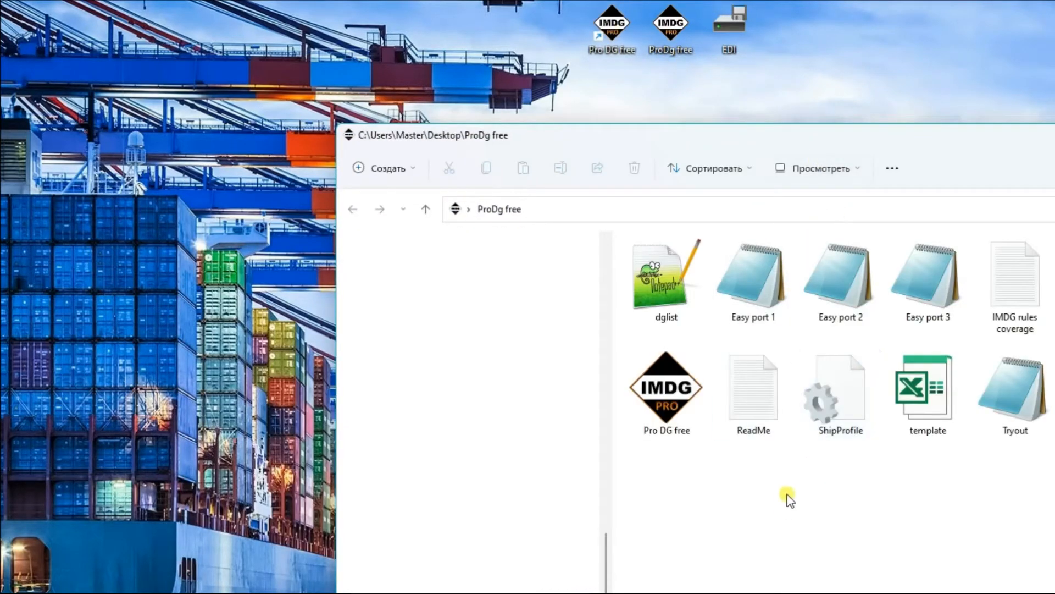
left_click(861, 397)
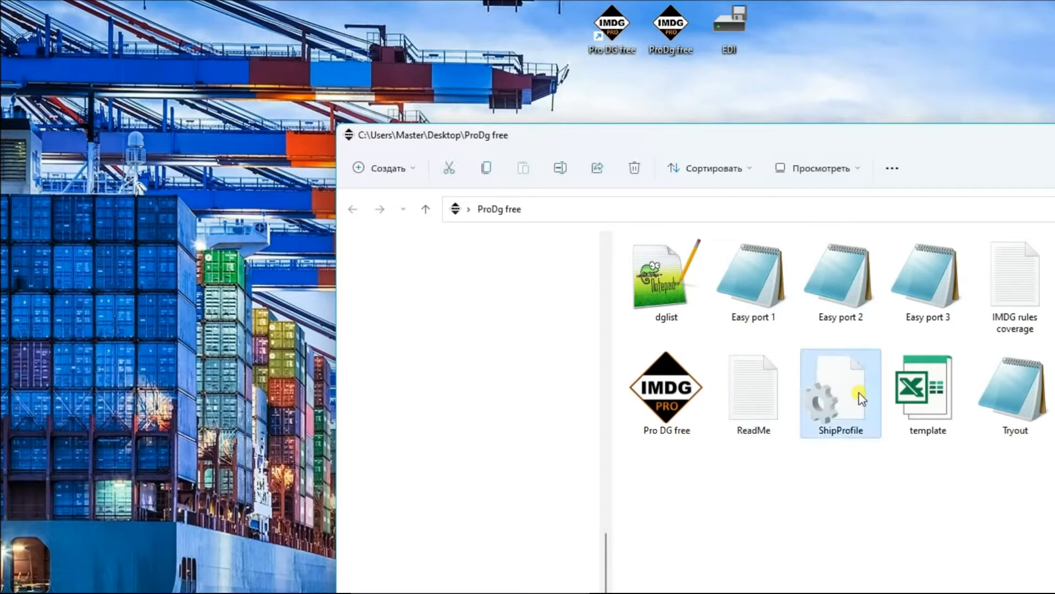
key("Delete")
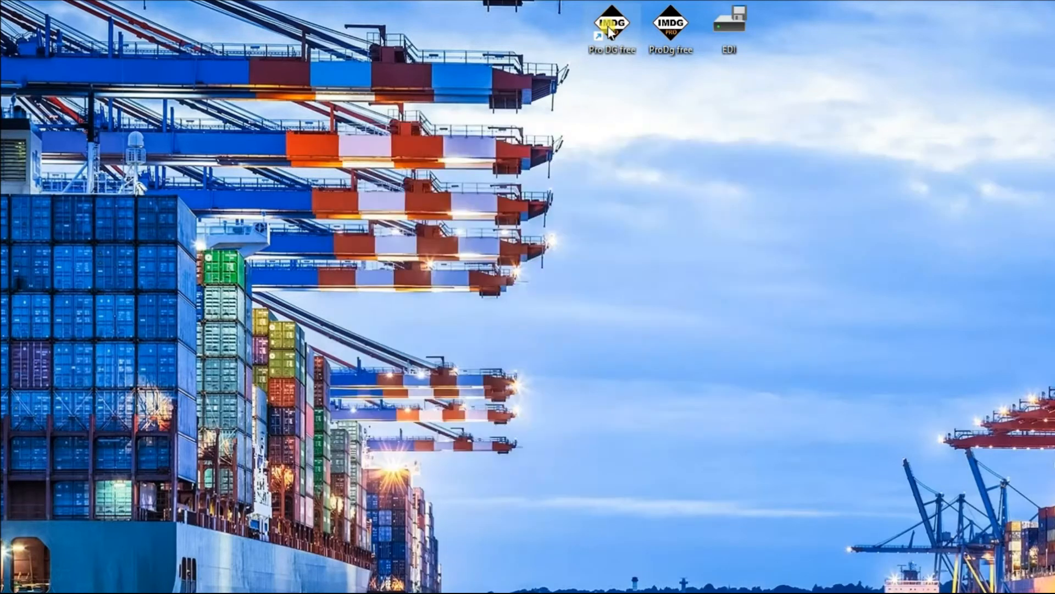
Restart Pro DG and create a new ship profile with the ship name Easy ship and call sign ABCD7.
double_click(625, 15)
key("Return")
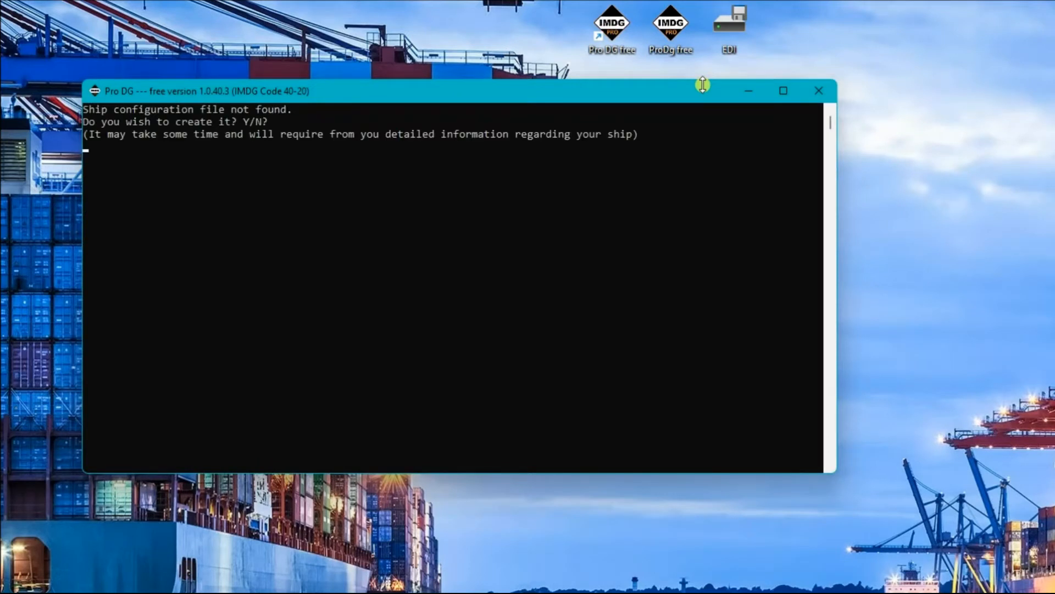
key("y")
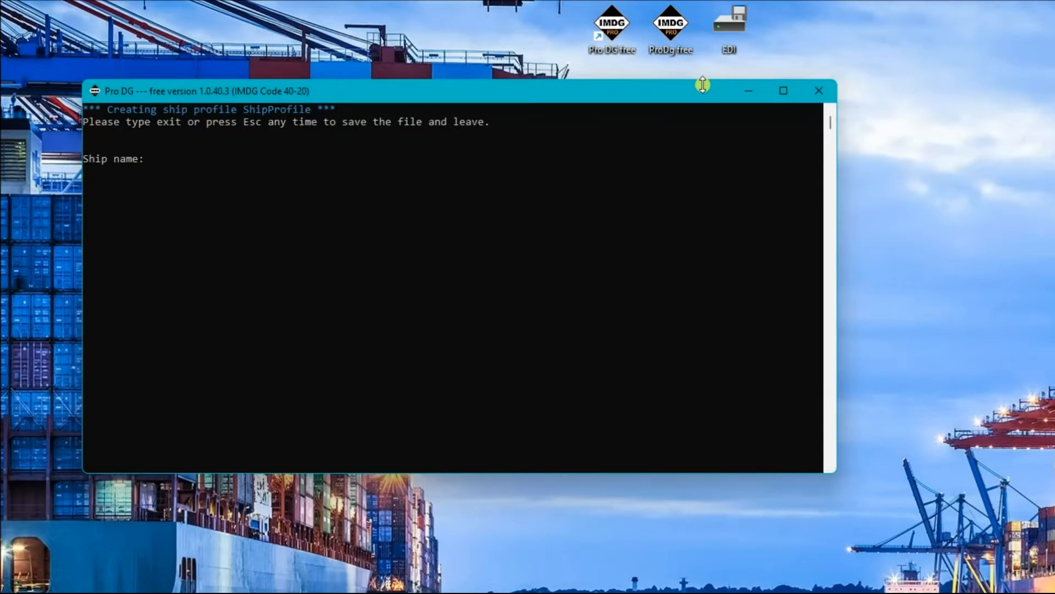
type("Easy ship")
key("Return")
type("ABCD7")
key("Return")
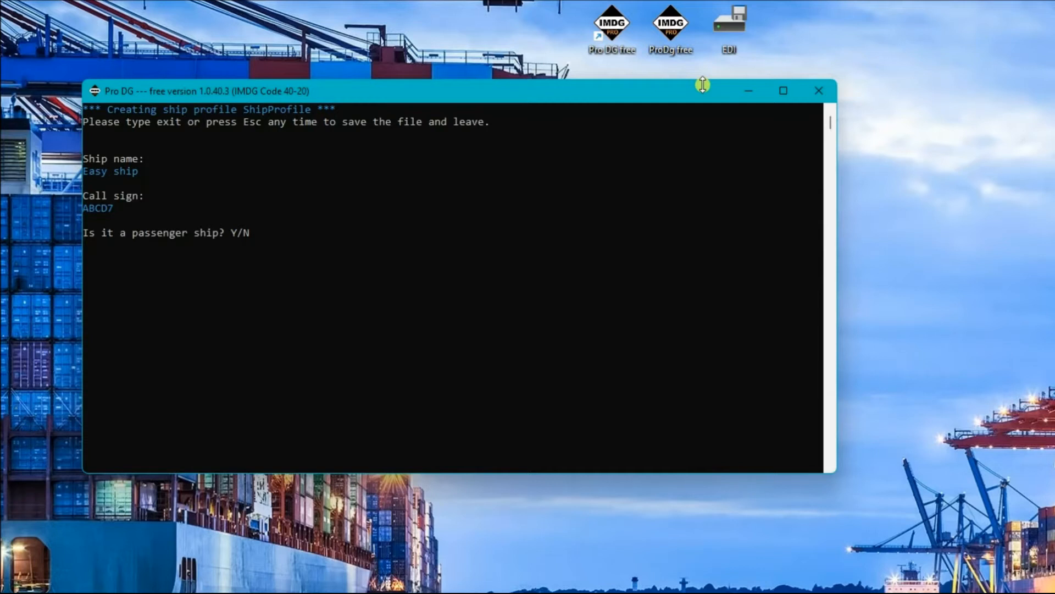
Define the ship as non-passenger, with 1 accommodation and an existing row 00.
key("n")
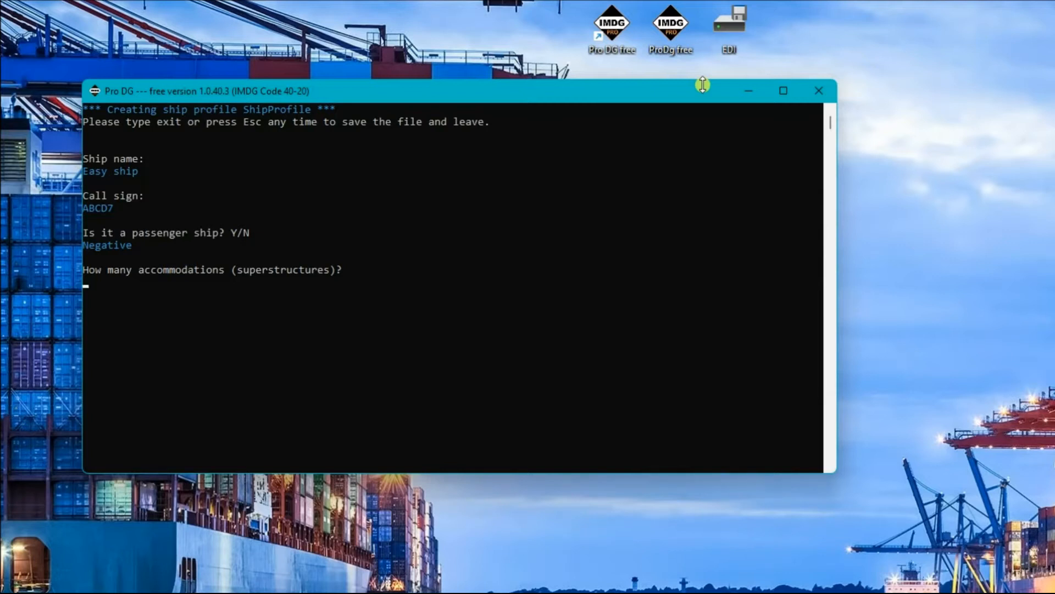
type("a")
key("Return")
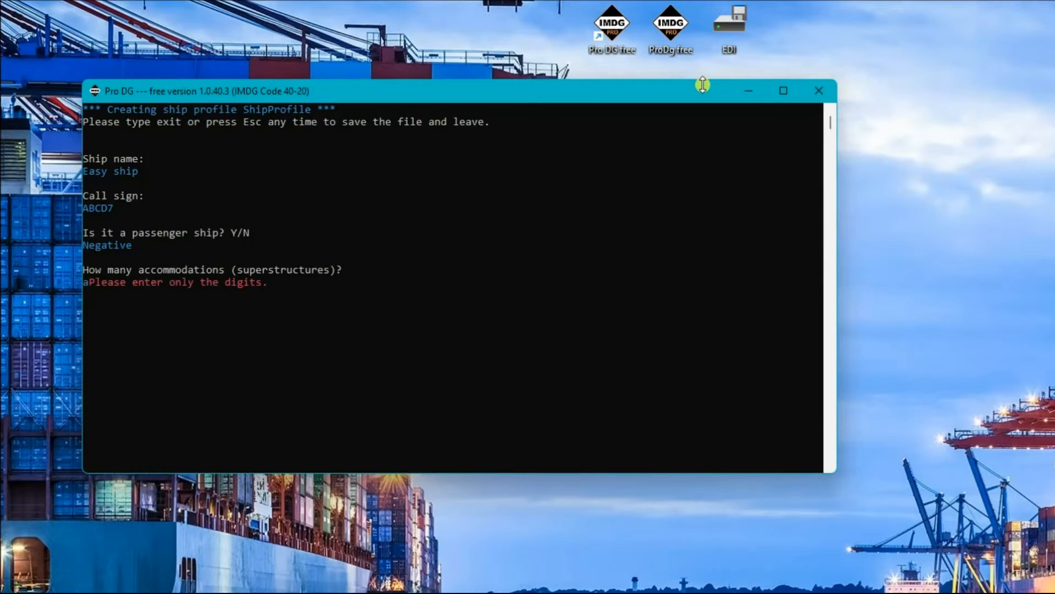
type("1")
key("Return")
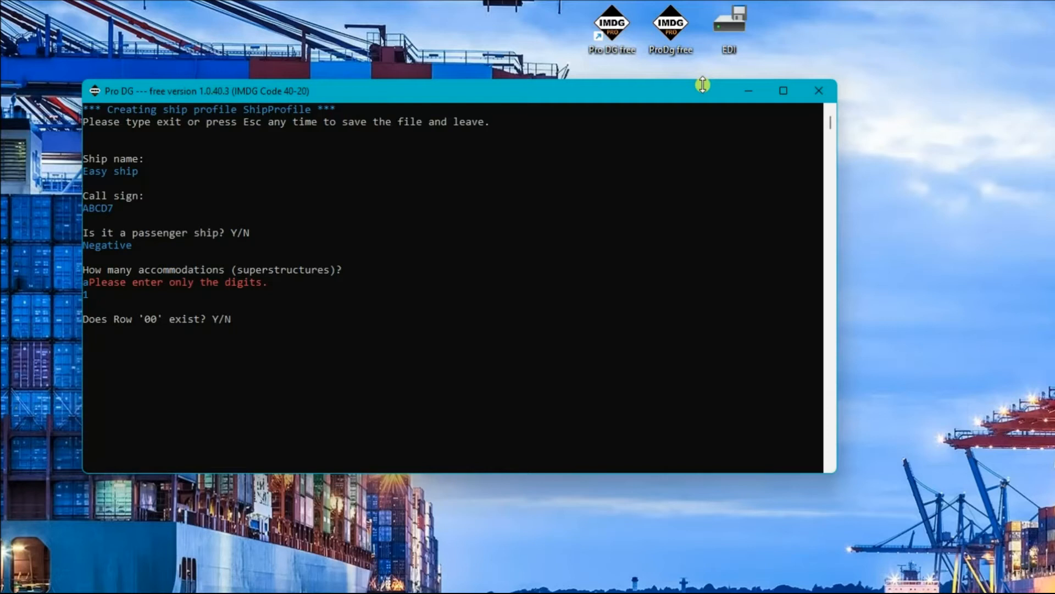
key("y")
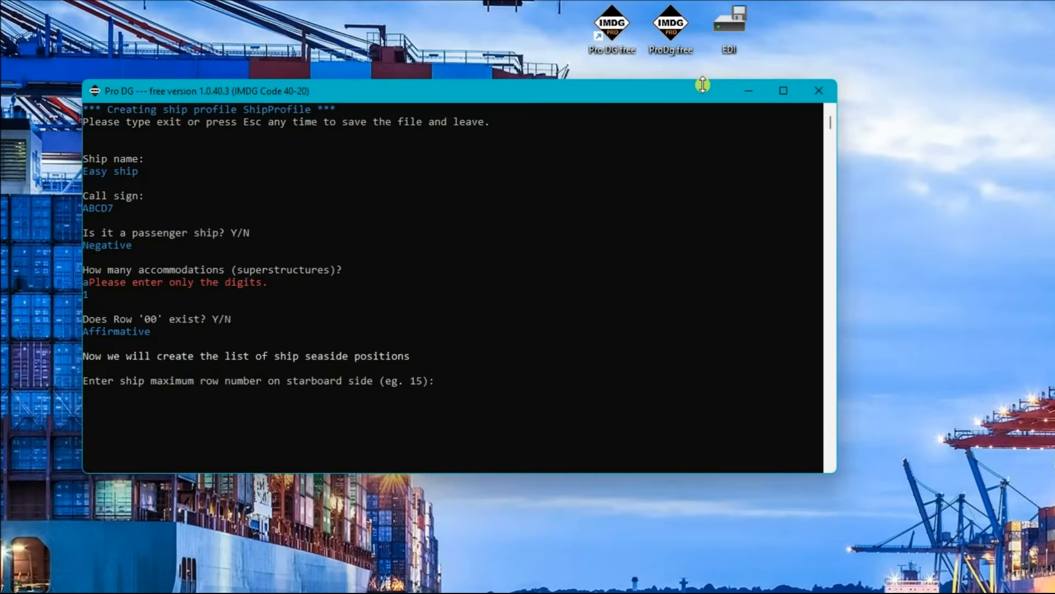
Set the ship's maximum row number to 15 on the starboard side and 14 on the port side.
type("15")
key("Return")
key("Return")
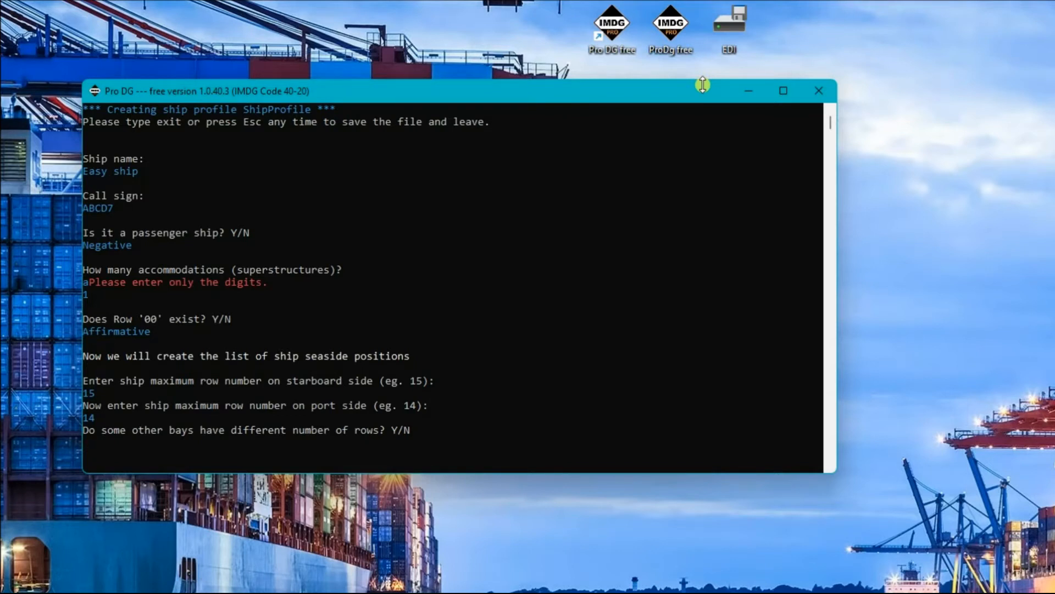
Add bay 1 as a bay with a different number of rows, with portmost row 10 and starboardmost row 11.
key("y")
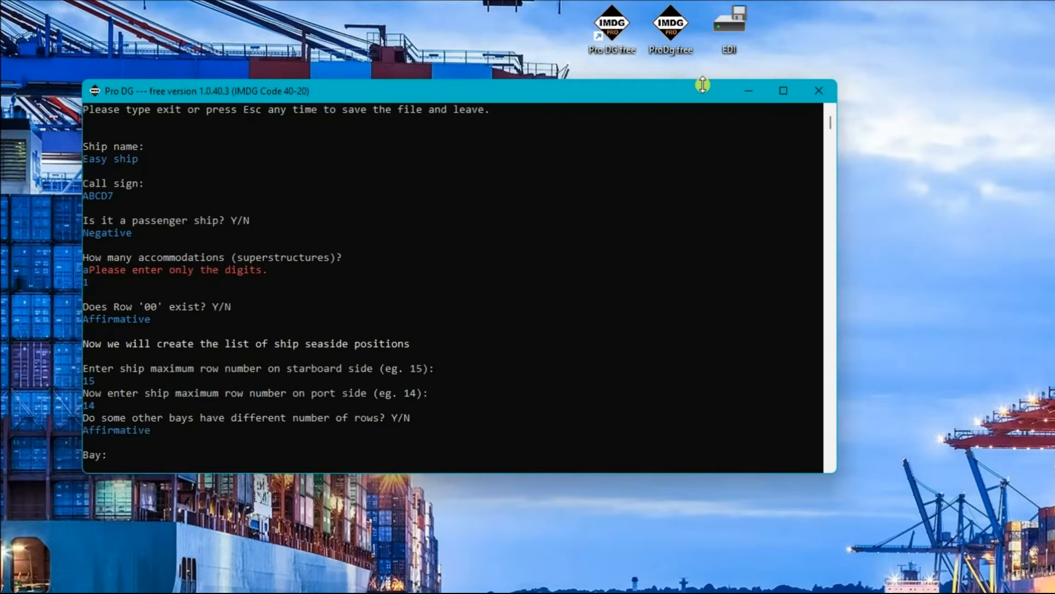
type("1")
key("Return")
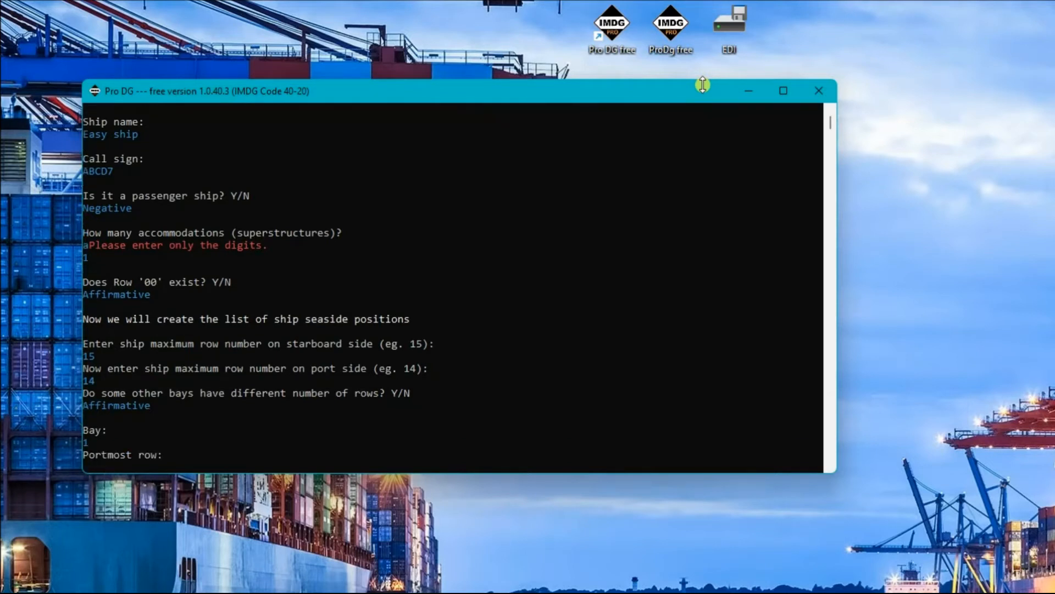
type("10")
key("Return")
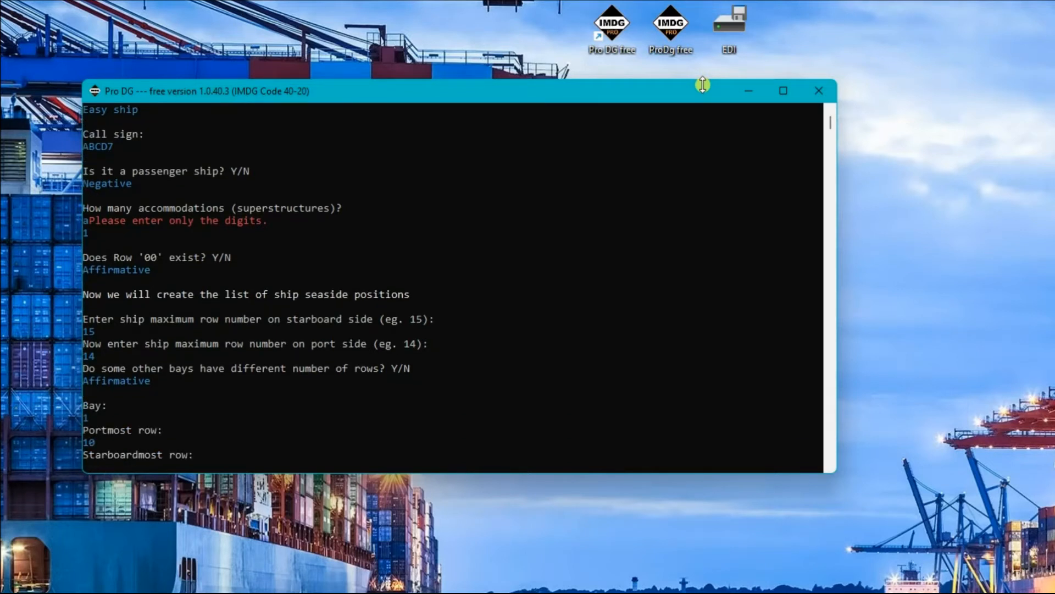
type("11")
key("Return")
Add bay 3 as another exception with portmost row 12 and starboardmost row 13, and finish the list of differing bays.
type("y")
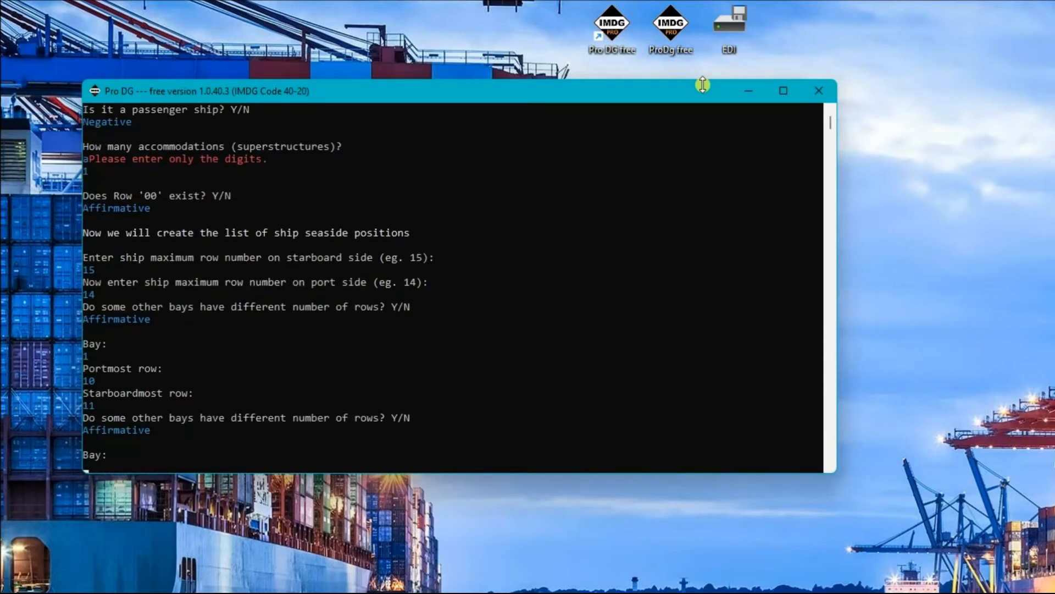
type("3")
key("Return")
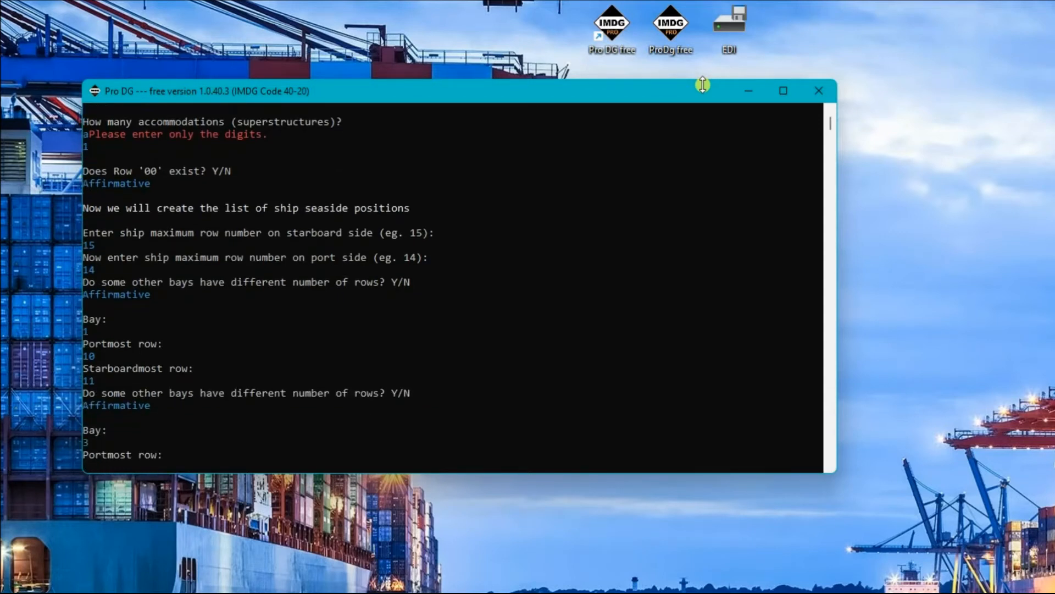
type("12")
key("Return")
type("13")
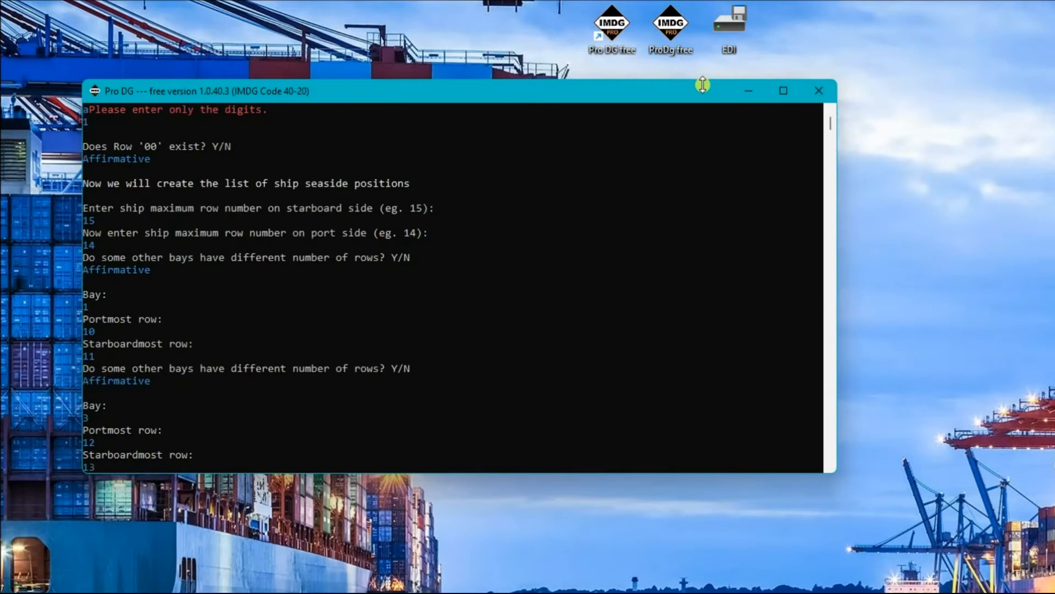
key("Return")
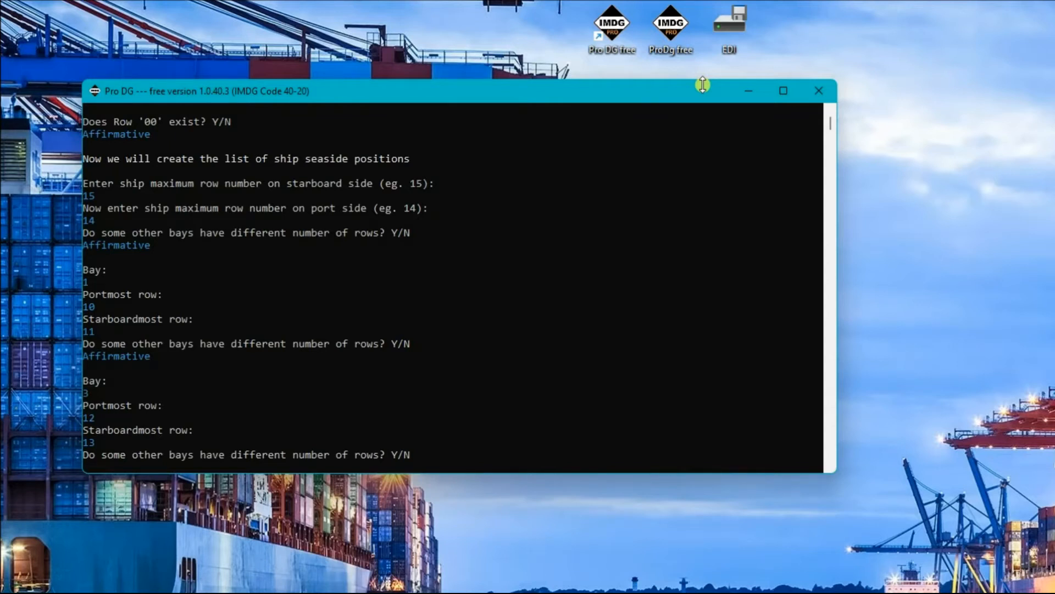
key("n")
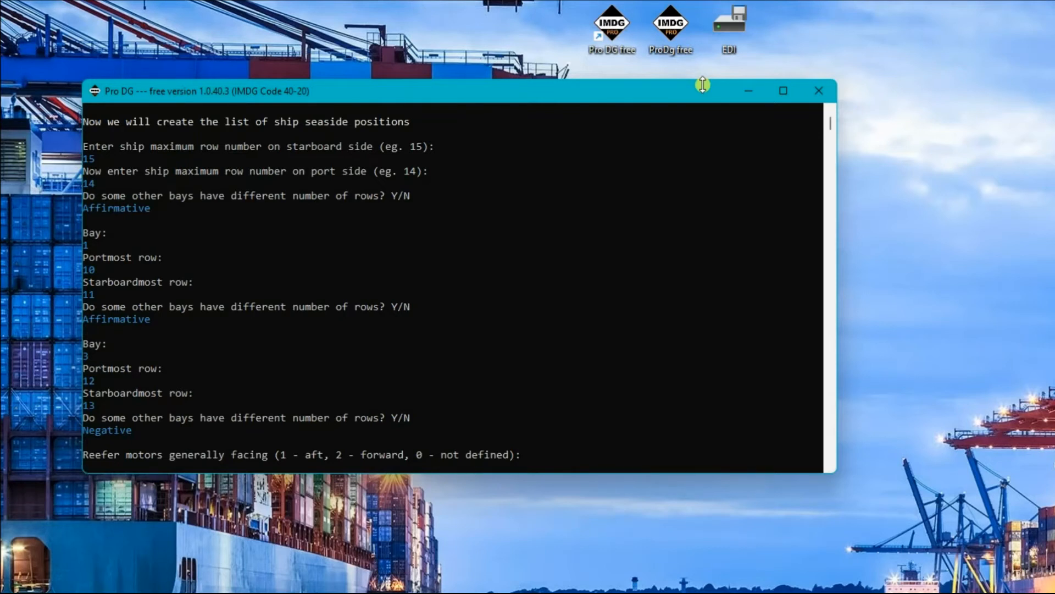
Set the reefer motors as facing aft and the total number of holds to 5.
type("1")
key("Return")
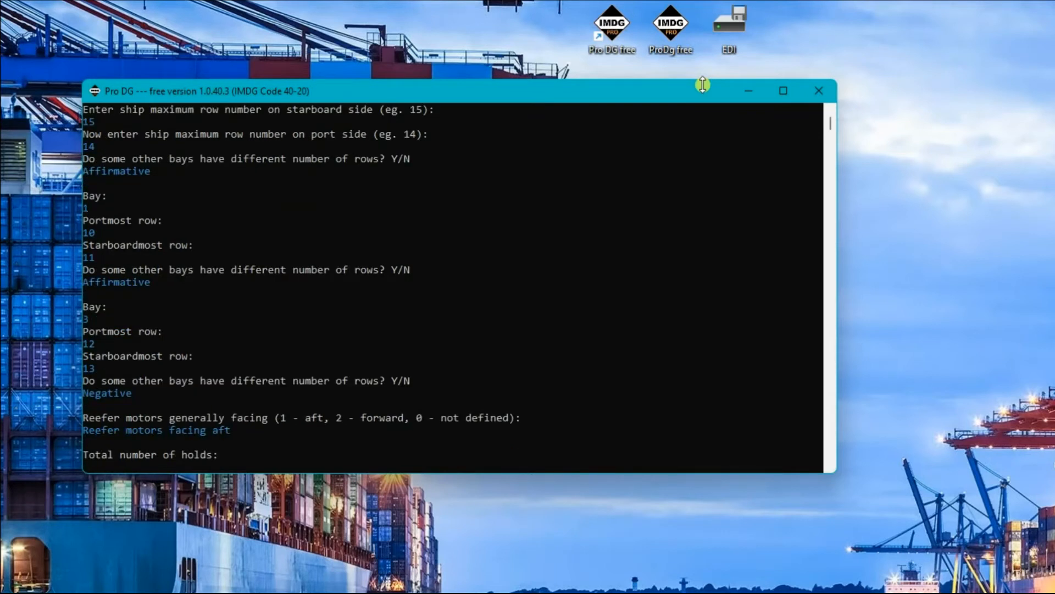
type("5")
key("Return")
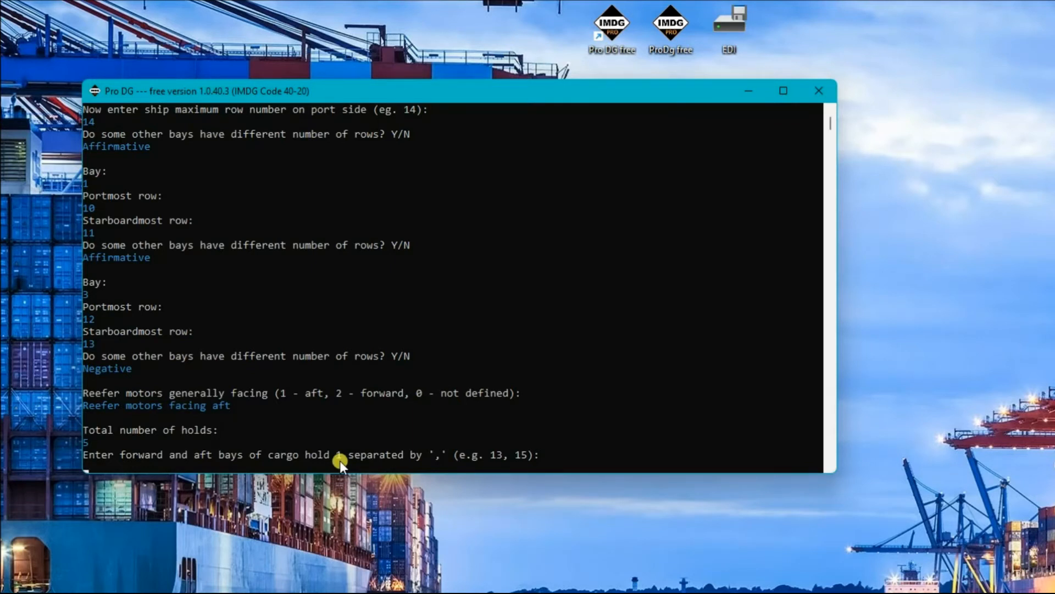
Enter the bays of holds 1 to 5 as 1,7; 915; 17,23; 25,31; 33,39, and 39 as the last bay before accommodation 1.
type("1,7")
key("Return")
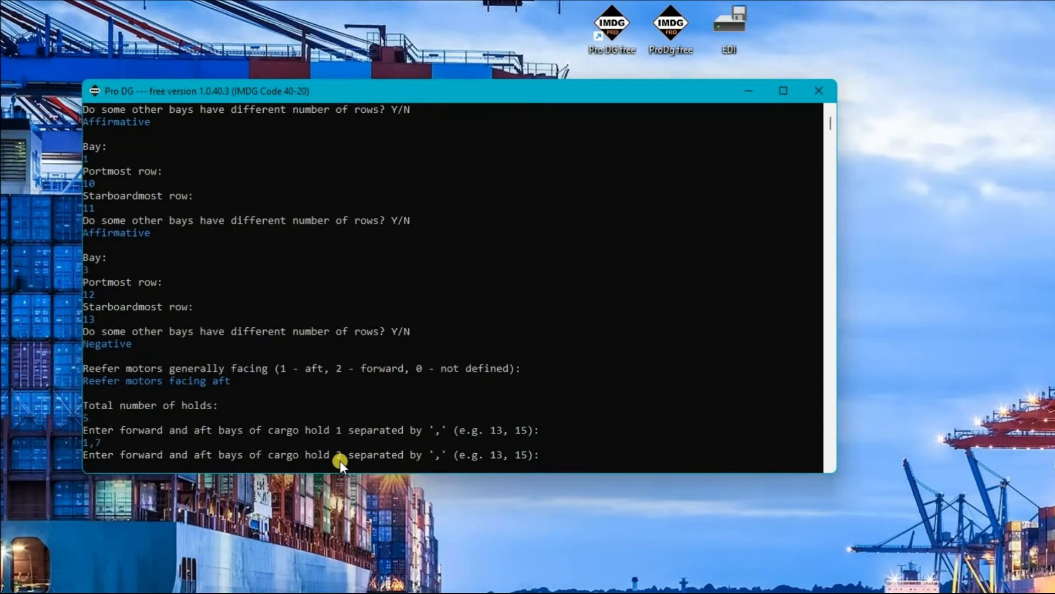
type("915")
key("Return")
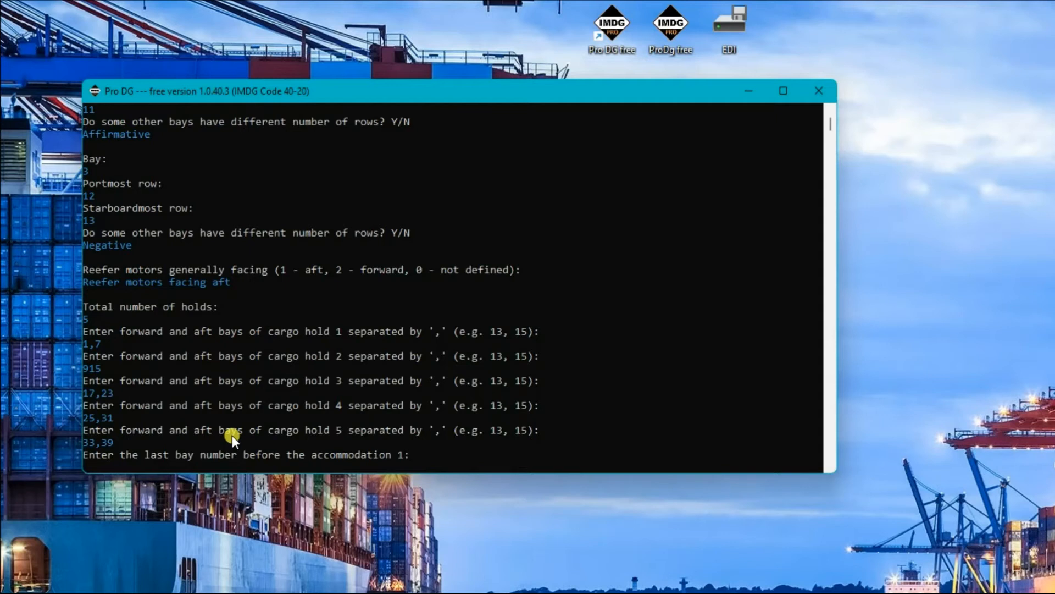
type("39")
key("Return")
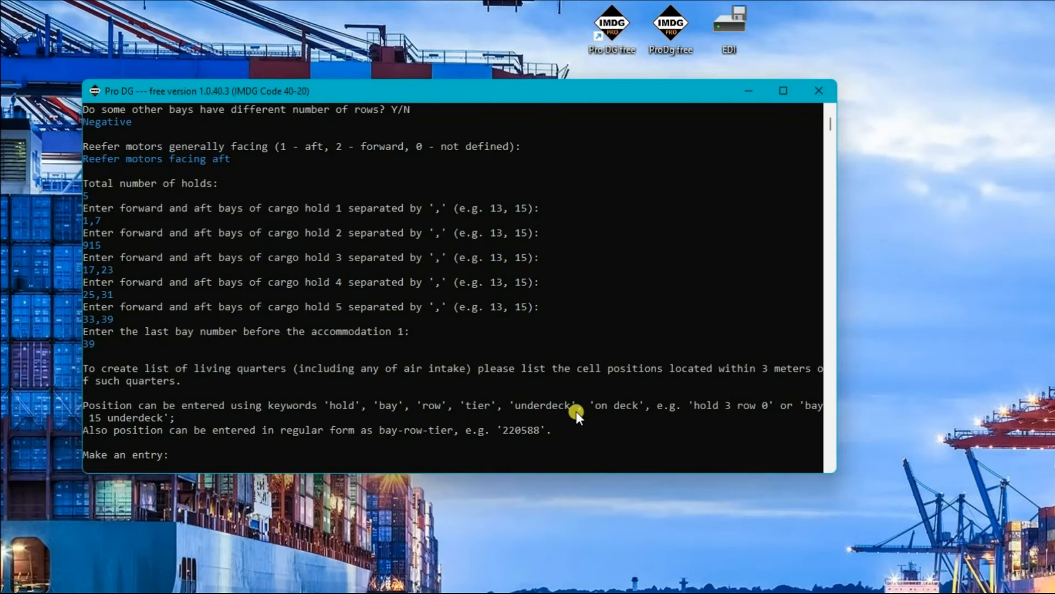
List bay 01 as the only position within 3 meters of living quarters, and save it.
type("bay 01")
key("Return")
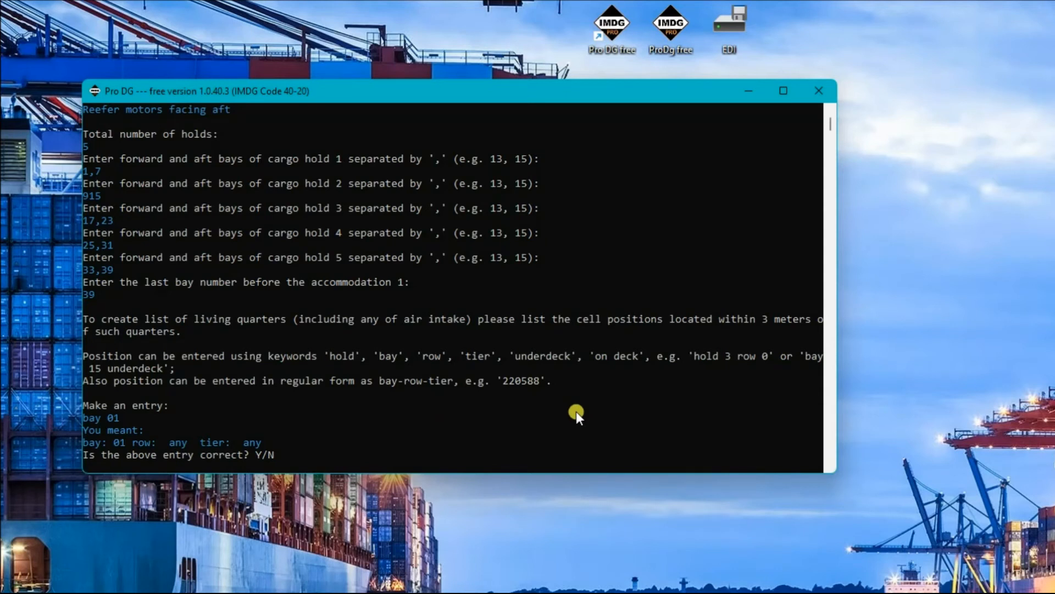
key("y")
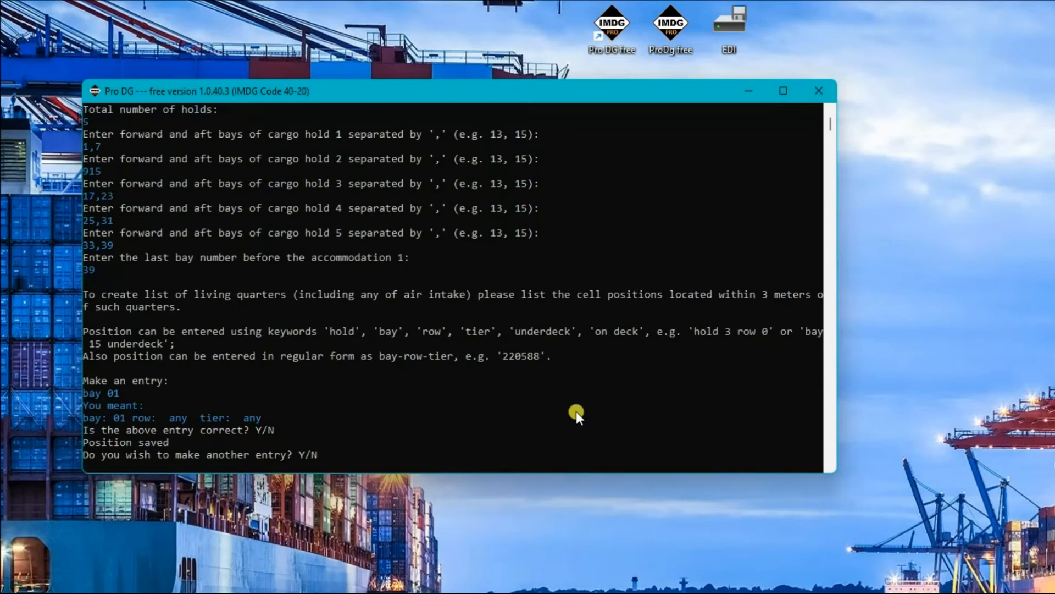
key("n")
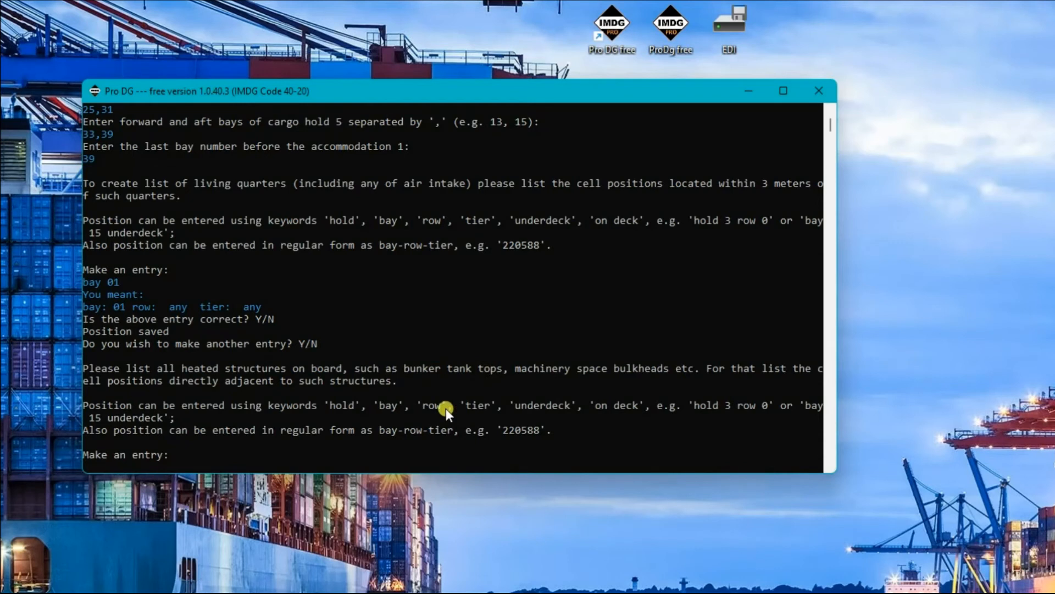
List hold 3 tier 02 and bay 39 underdeck as the positions adjacent to heated structures, and save both entries.
type("hold 3 tier 02")
key("Return")
key("y")
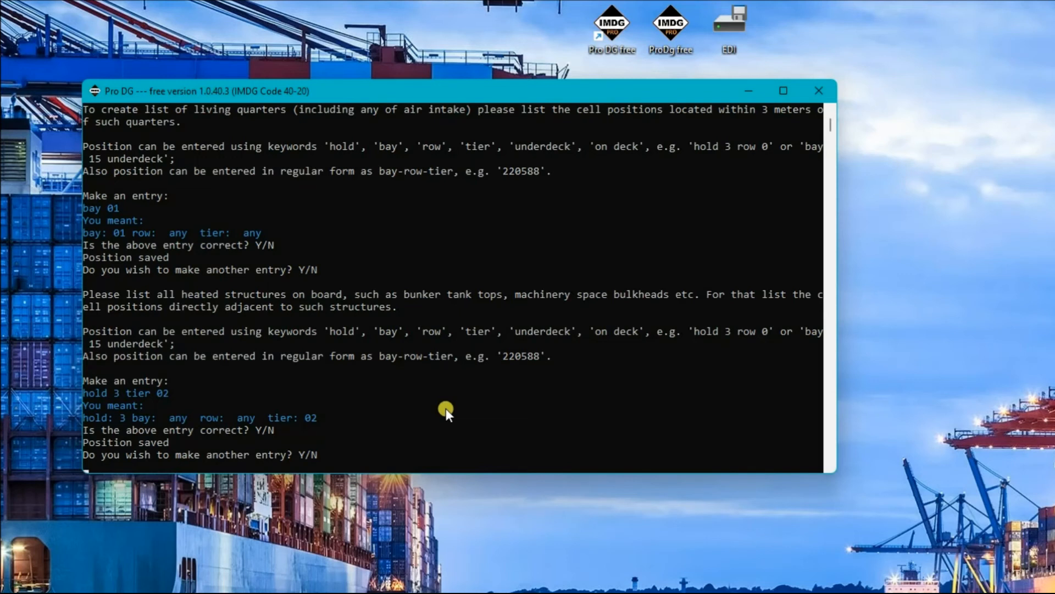
type("ybay 39 ")
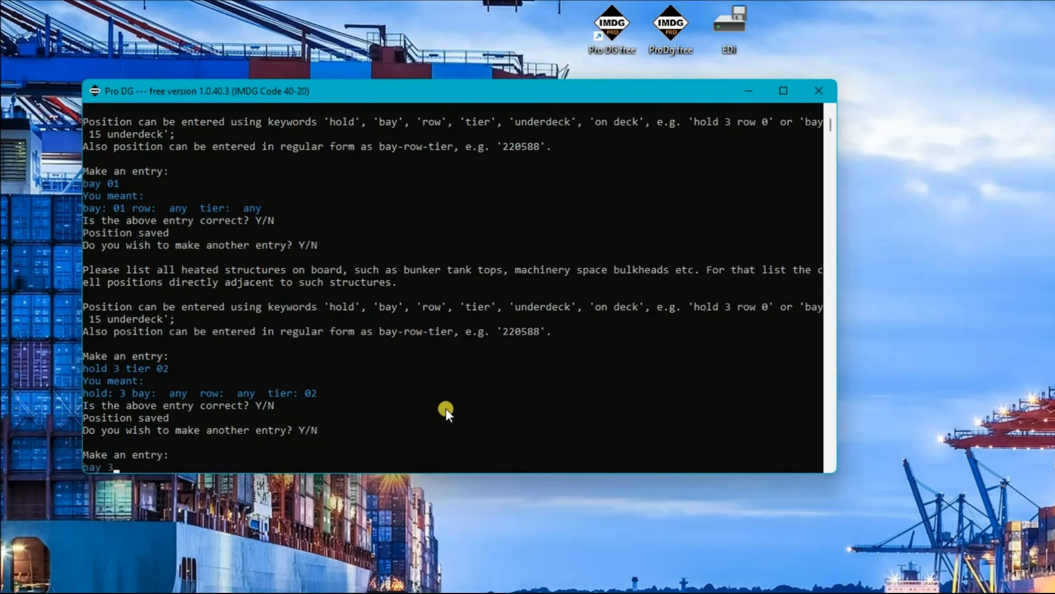
type("underdeck")
key("Return")
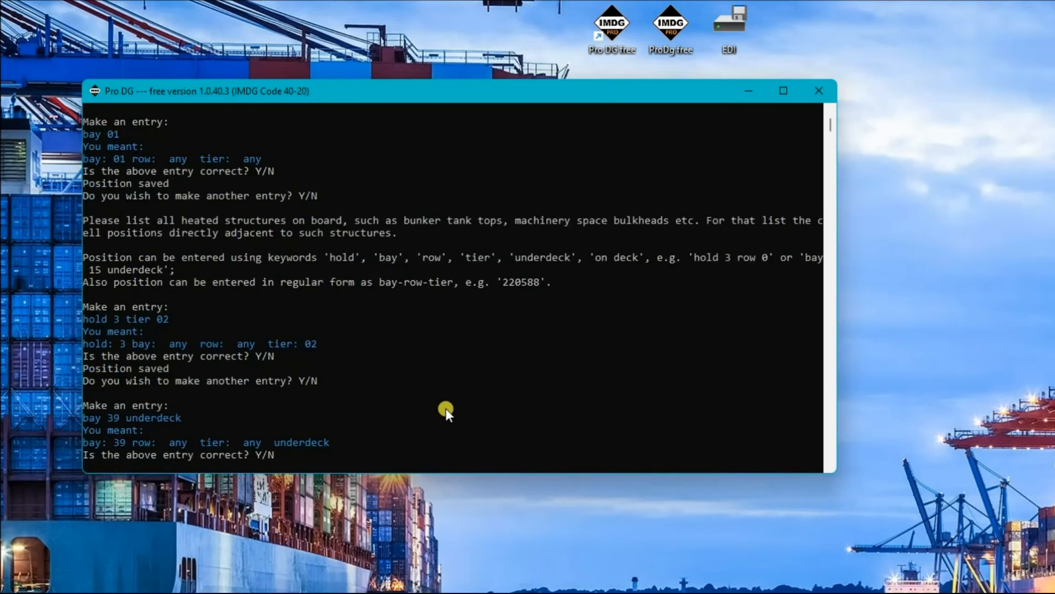
key("y")
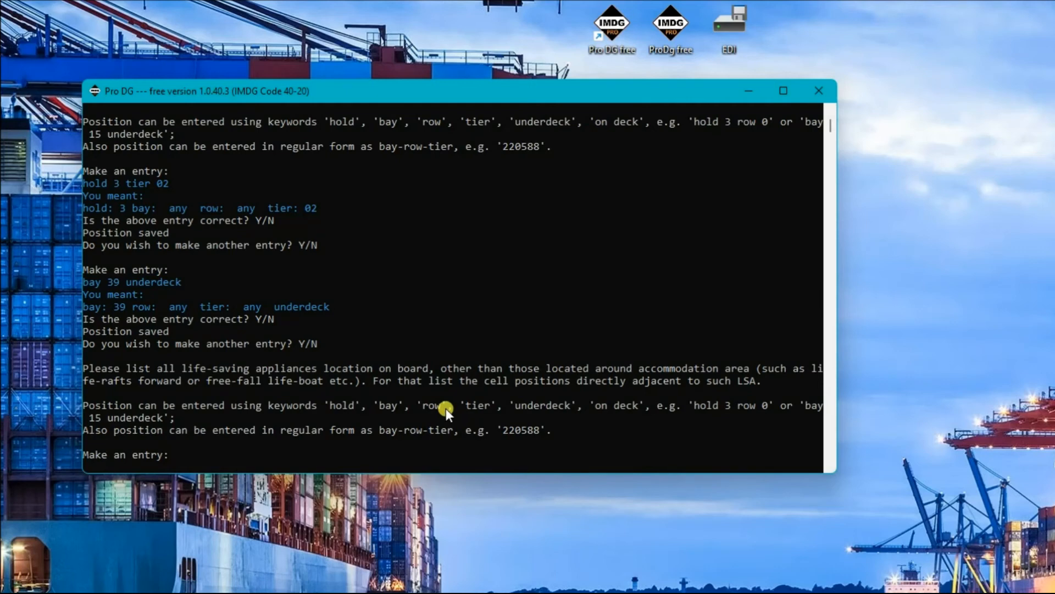
List position 011182 as the only one adjacent to life-saving appliances outside the accommodation area, and save it.
type("011182")
key("Return")
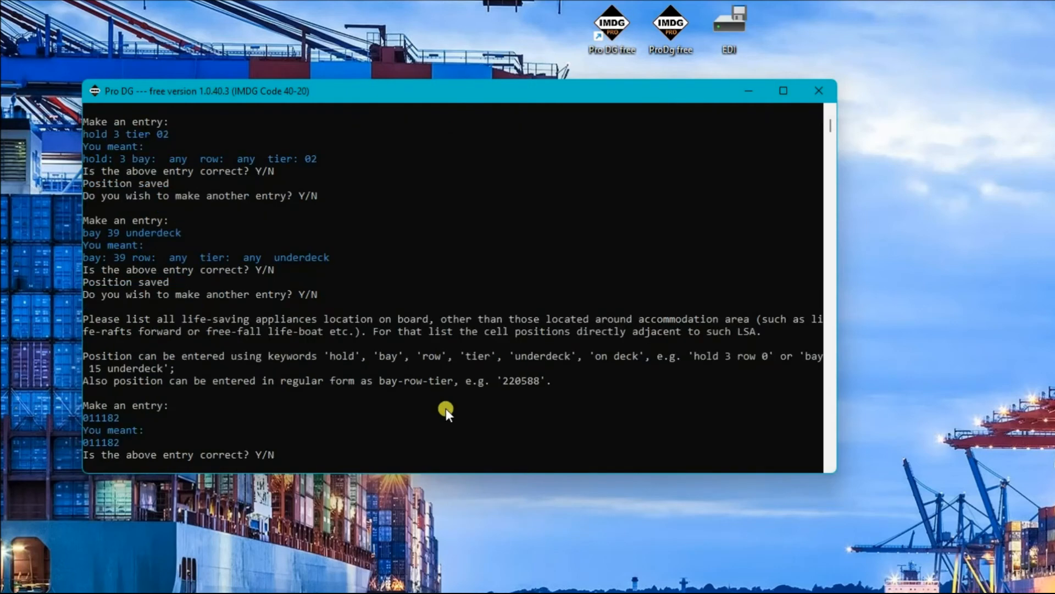
key("y")
key("n")
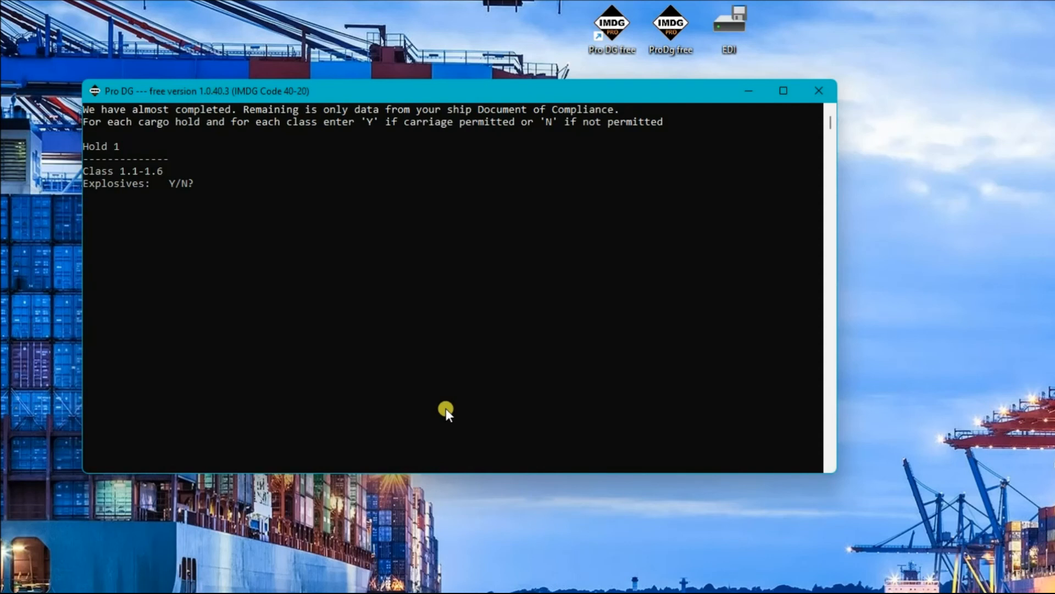
Mark every dangerous goods class as permitted in each cargo hold and finish the ship profile setup.
key("y")
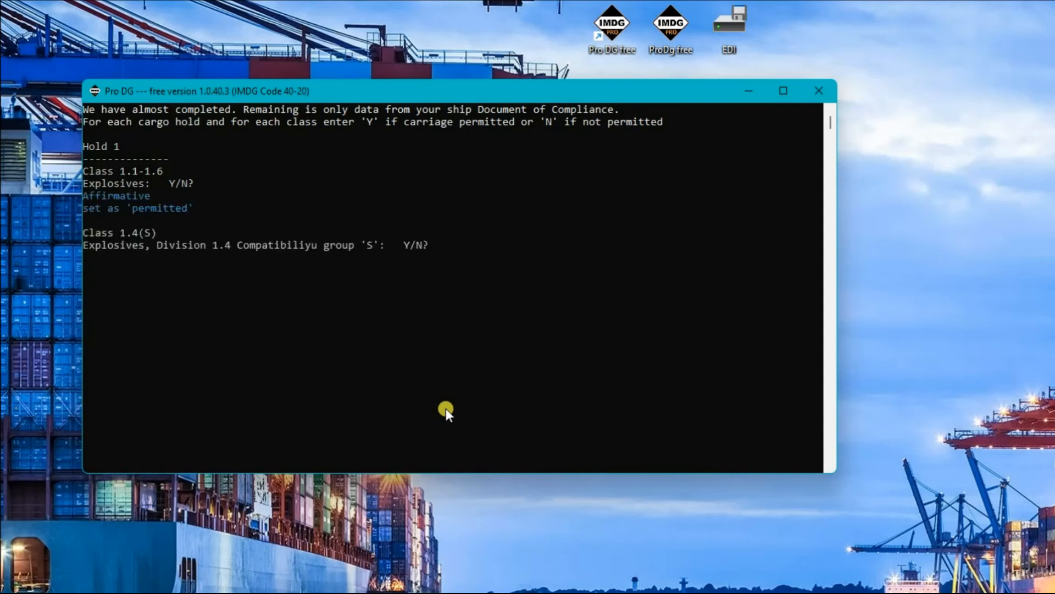
key("y")
key("y")
key("y")
key("y")
key("y")
key("y")
key("y")
key("y")
key("y")
key("y")
key("y")
key("y")
key("y")
key("y")
key("y")
key("y")
key("y")
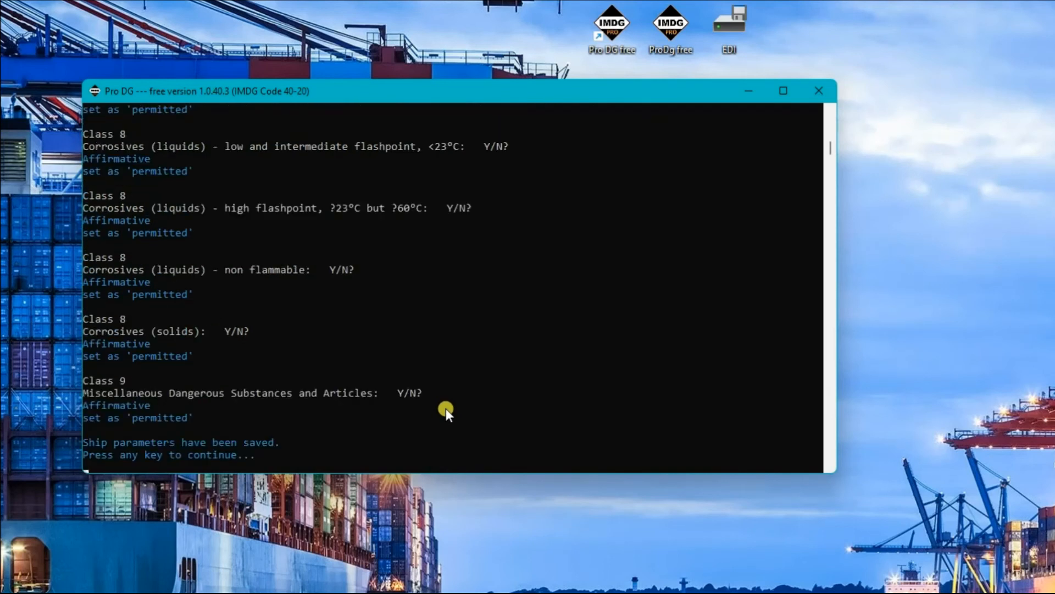
key("Return")
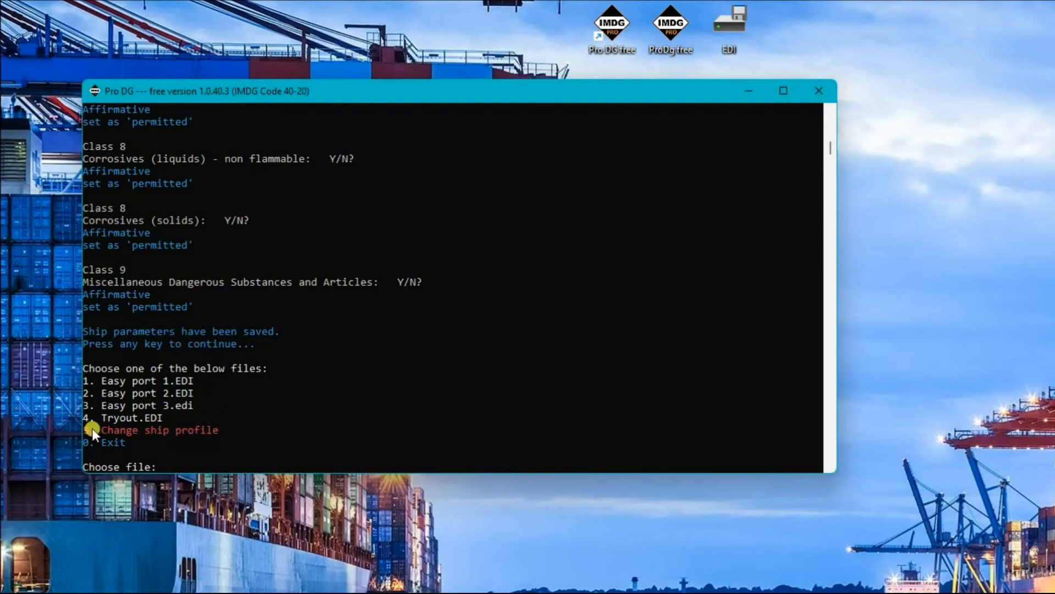
Check the ship profile's errors, keep the hold count and hold 1 bays, and set cargo hold 2's bays to 9,15.
type("5")
key("Return")
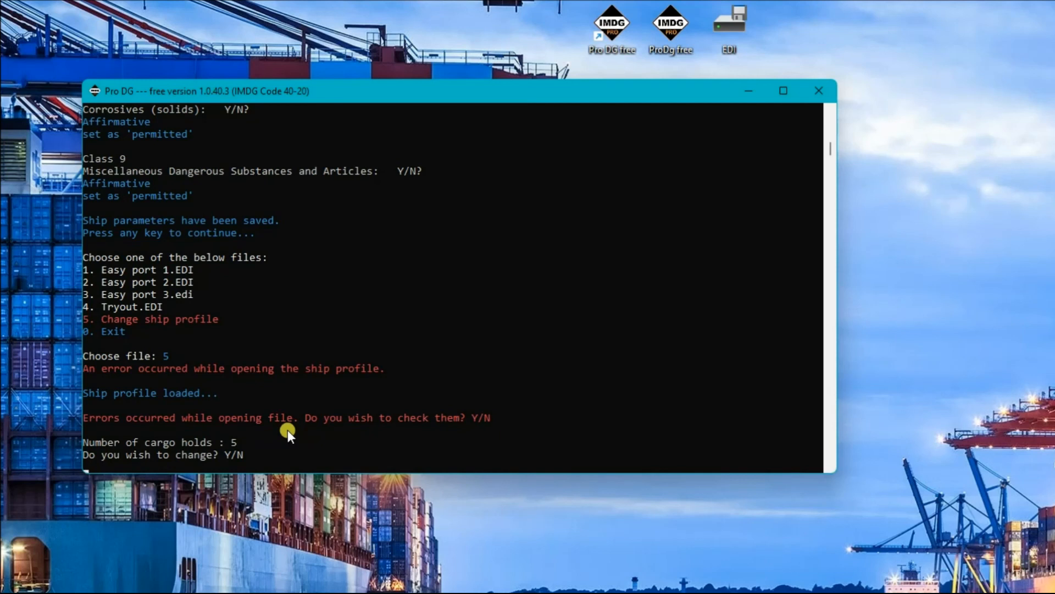
key("n")
key("n")
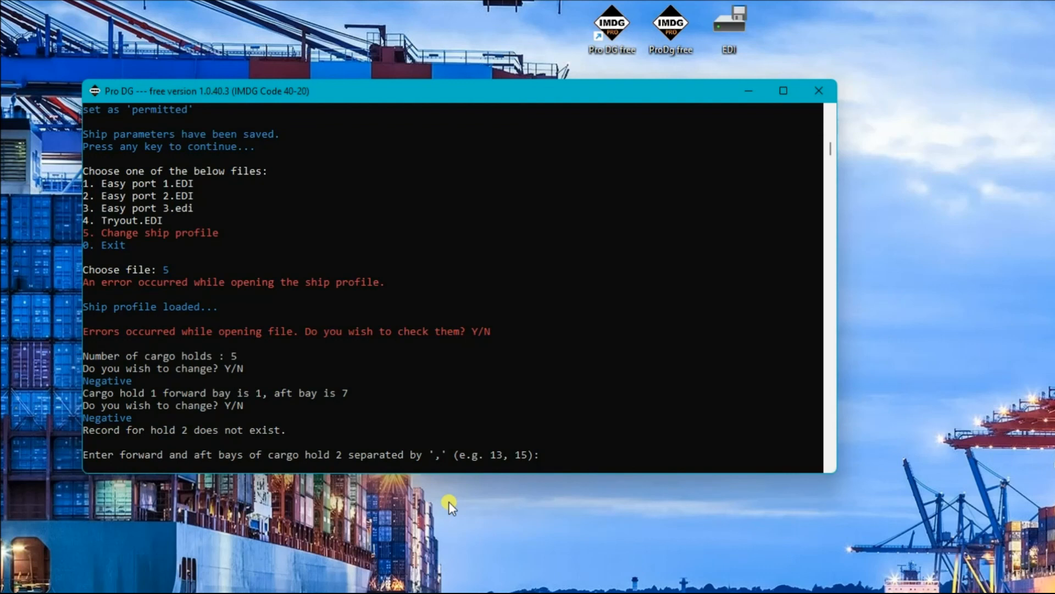
type("9,15")
key("Return")
key("n")
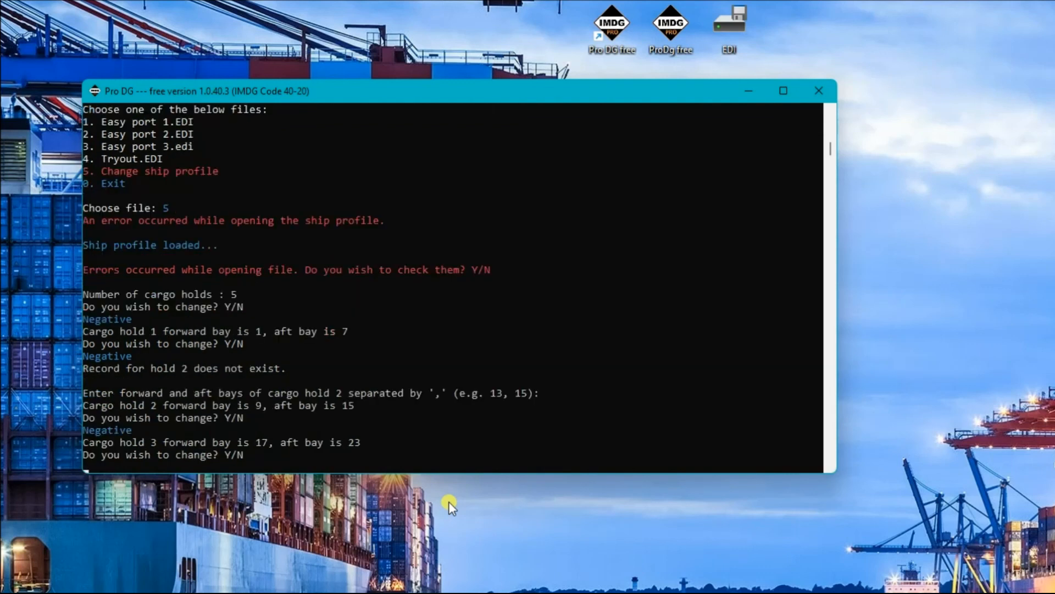
key("Escape")
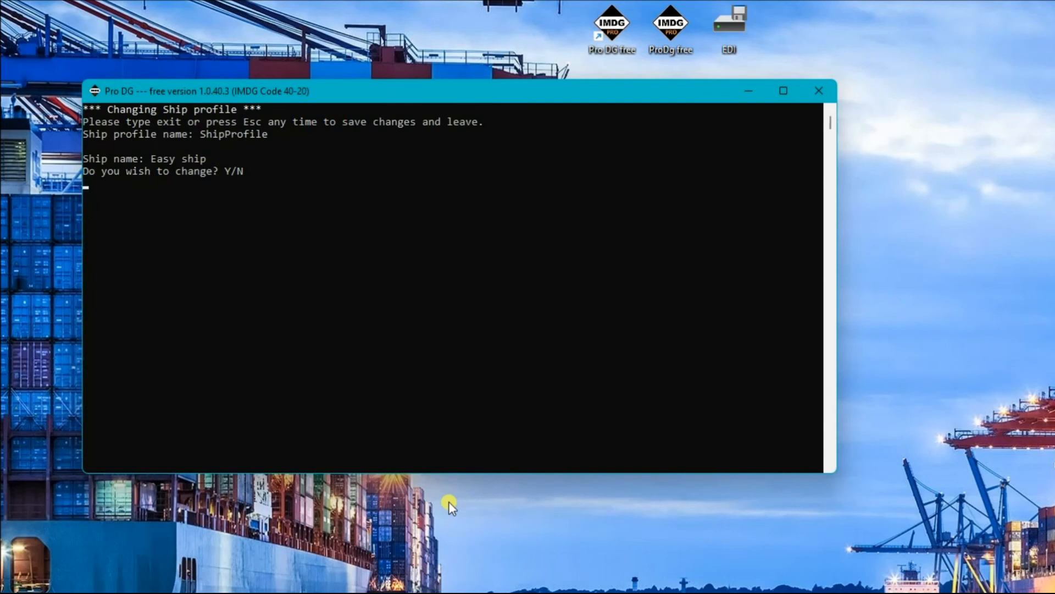
Leave the ship profile editing at the ship name question without entering a new name, and save the changes.
key("y")
key("Escape")
key("y")
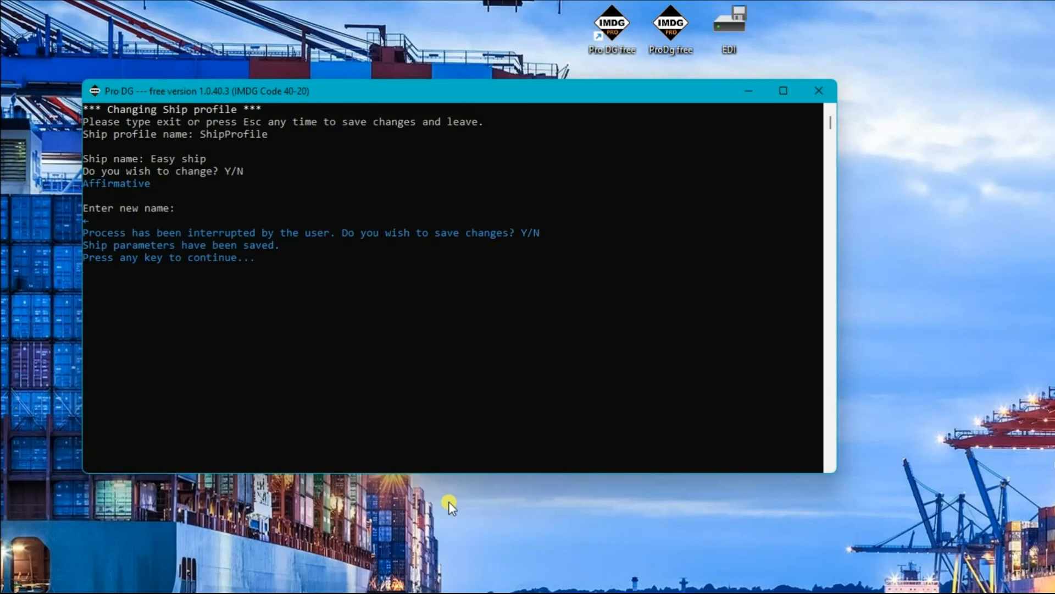
key("Return")
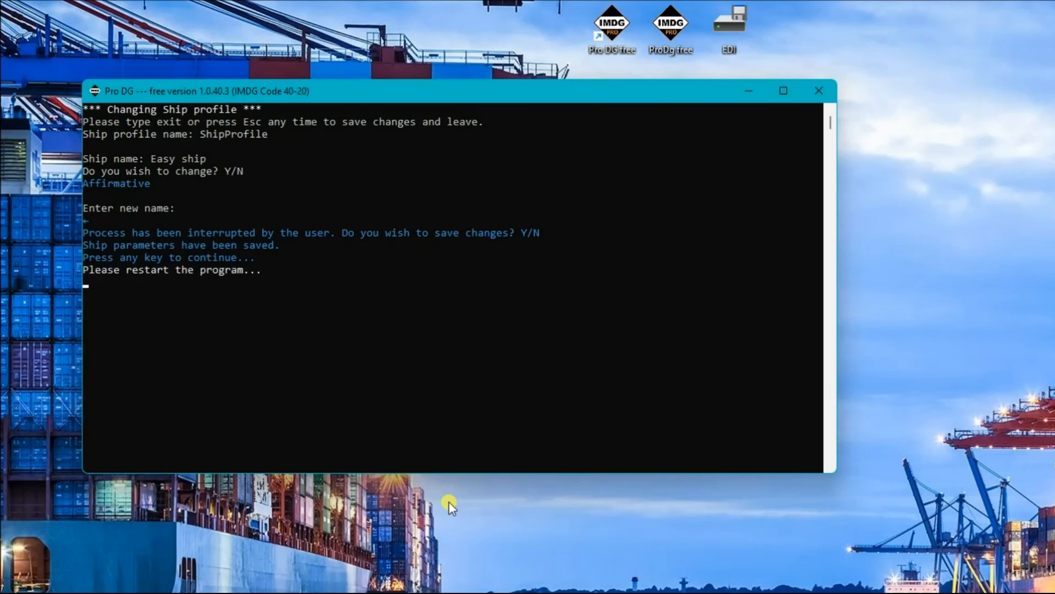
Restart Pro DG, load the file Easy port 1.EDI and complete its container list.
double_click(608, 25)
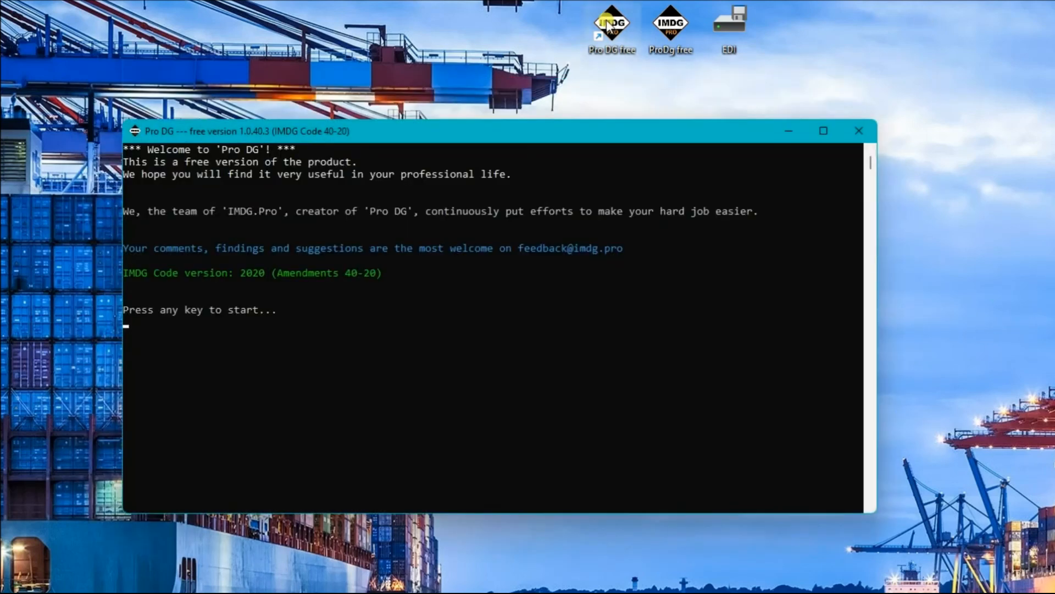
key("Return")
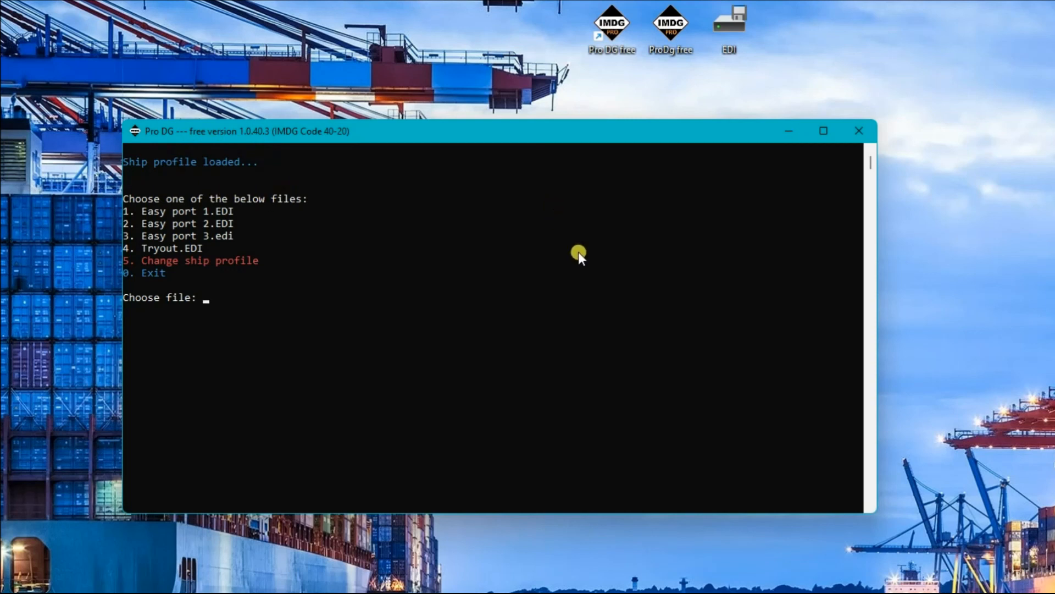
type("1")
key("Return")
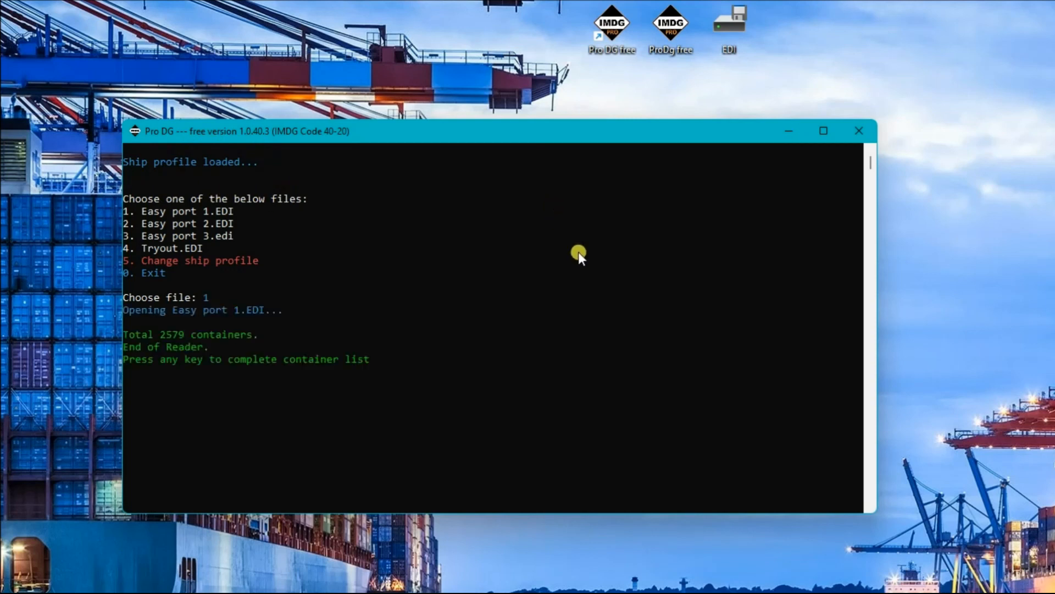
key("Return")
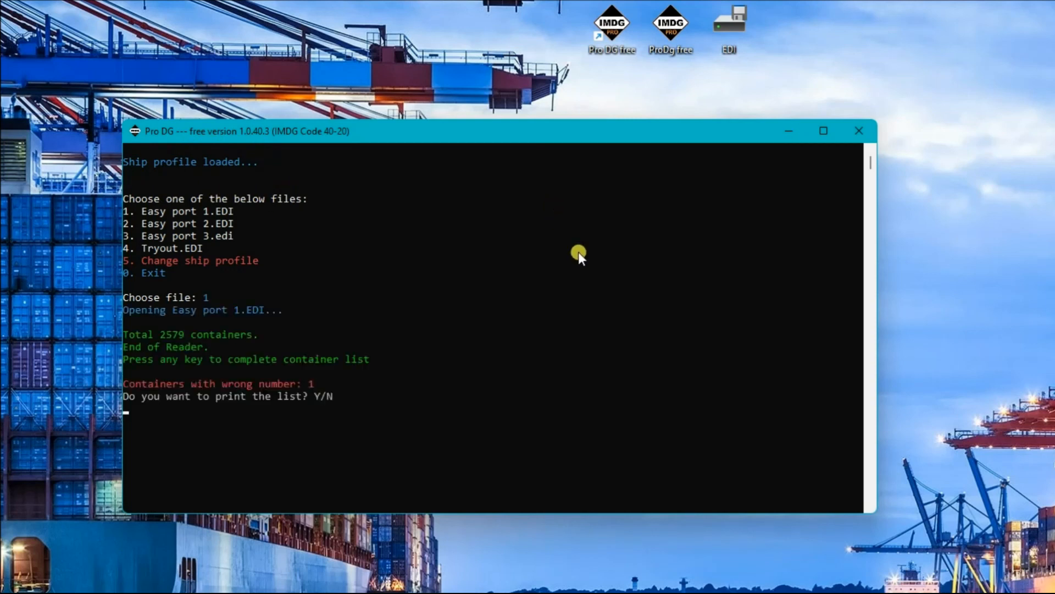
Skip printing the wrong-number container list and assign the flagged unit's DG class as per the IMDG code.
type("n")
key("Return")
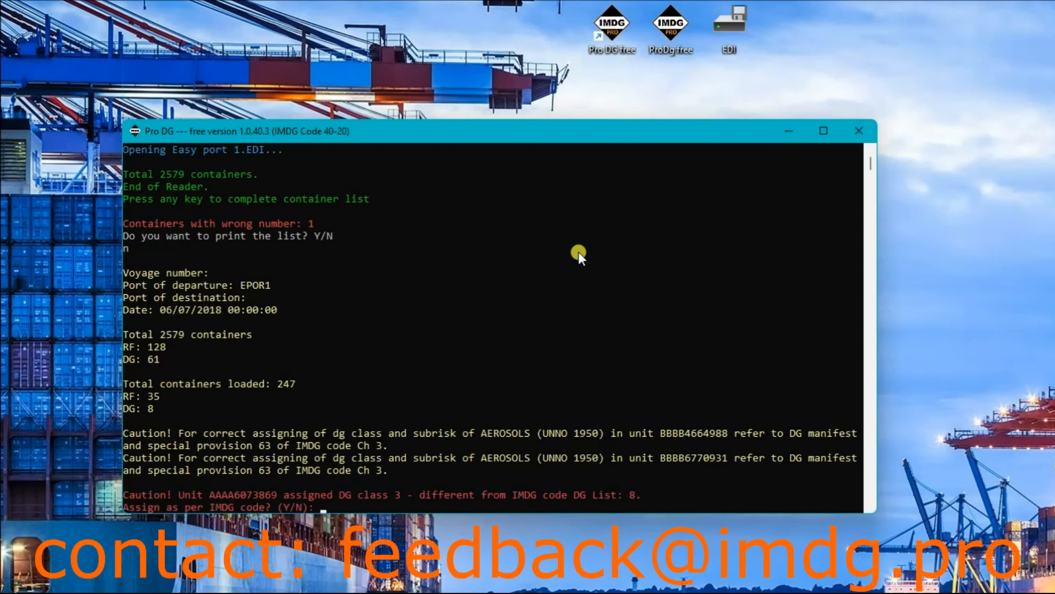
type("y")
key("Return")
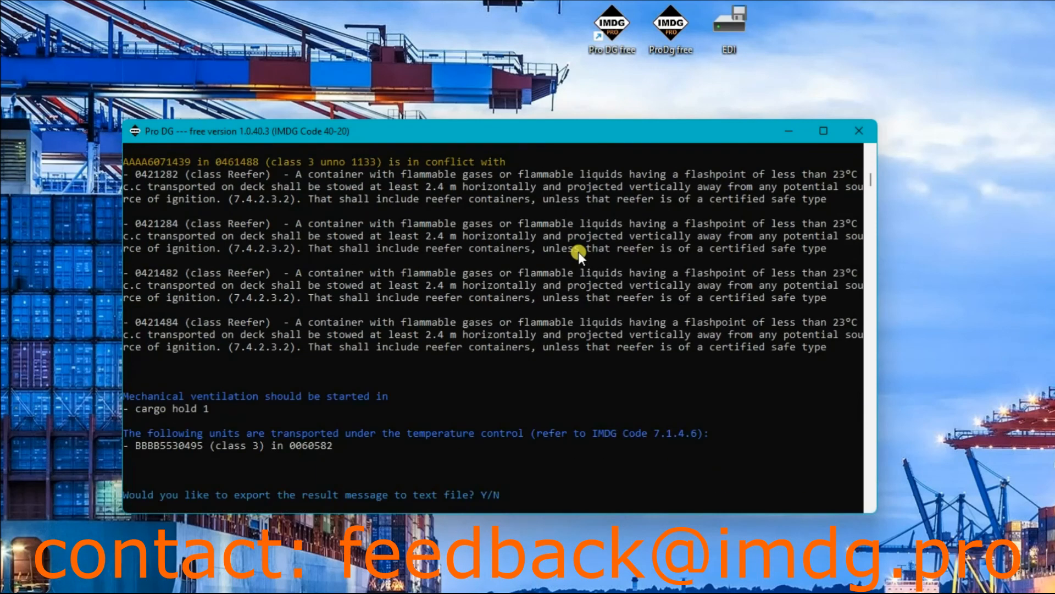